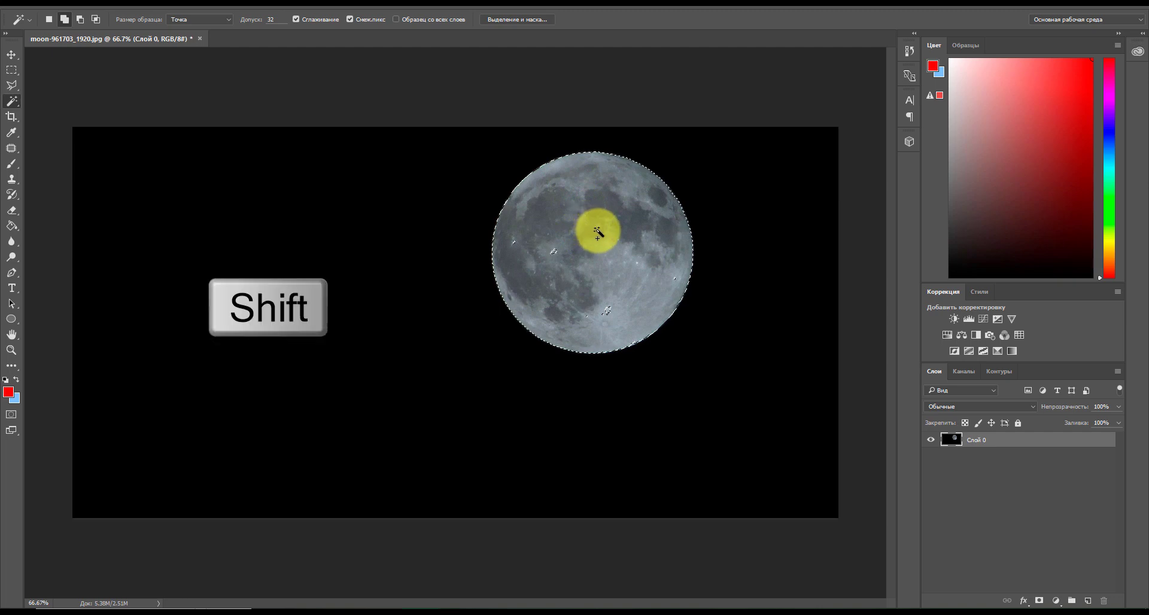
# - Add the remaining unselected patches inside the moon to the selection and copy the selected moon to a new layer
pyautogui.keyDown('shift'); pyautogui.click(550, 256); pyautogui.keyUp('shift')
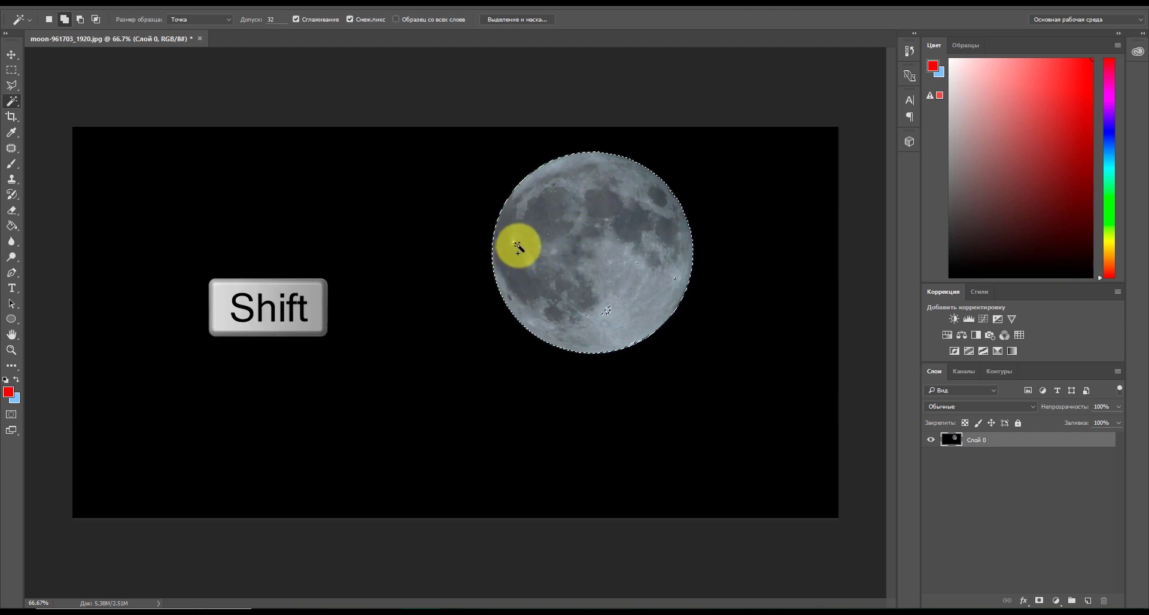
pyautogui.keyDown('shift'); pyautogui.click(526, 251); pyautogui.keyUp('shift')
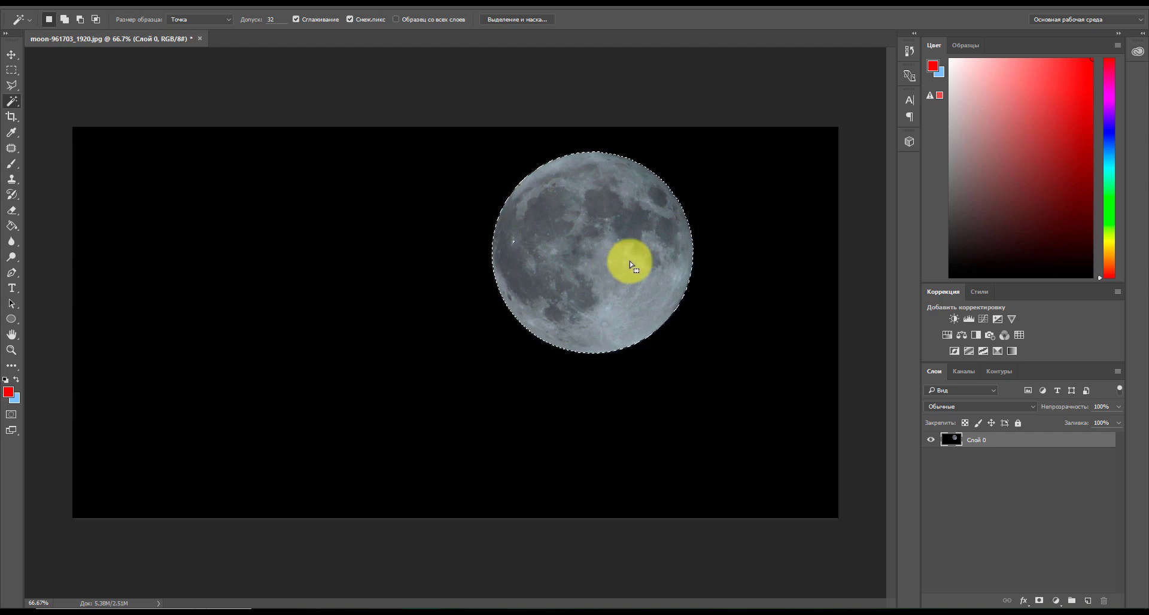
pyautogui.rightClick(629, 263)
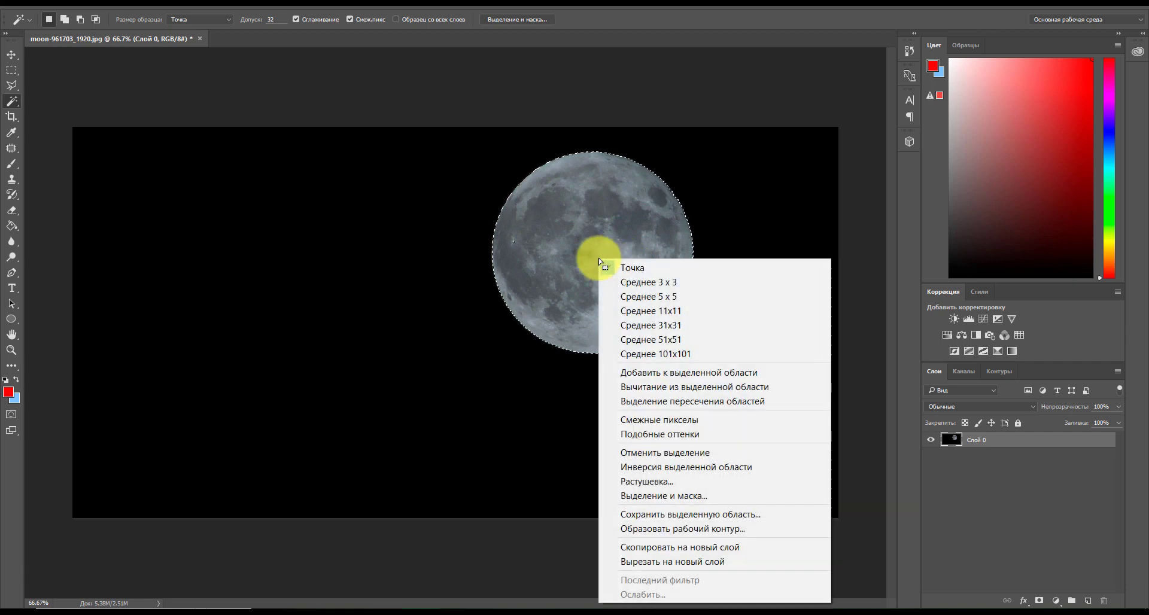
pyautogui.click(12, 71)
pyautogui.click(12, 71)
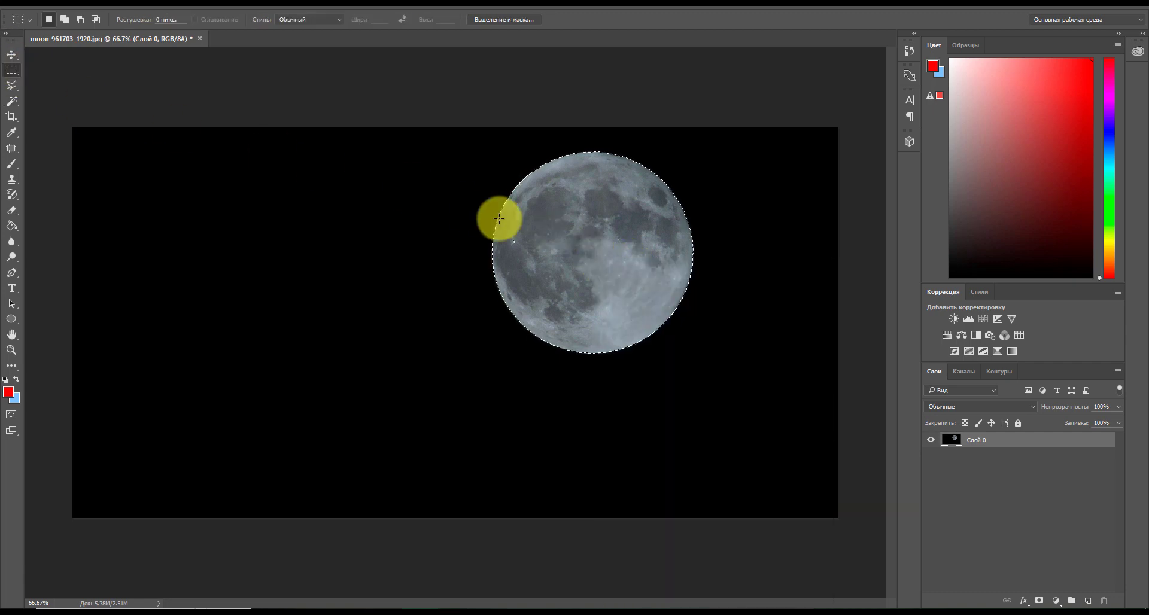
pyautogui.rightClick(554, 237)
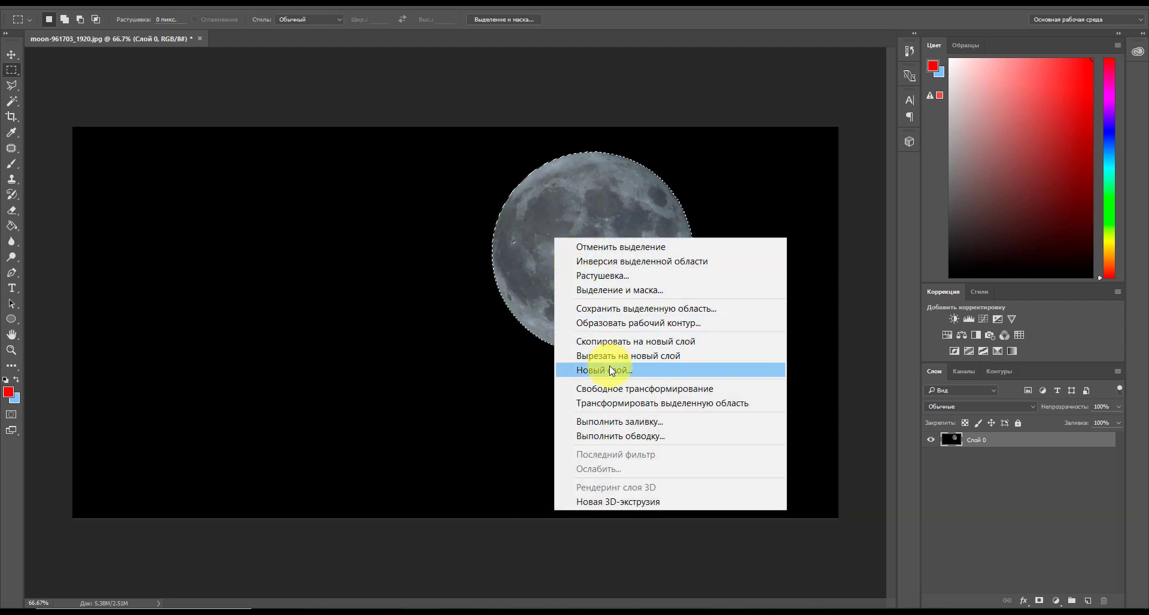
pyautogui.click(615, 341)
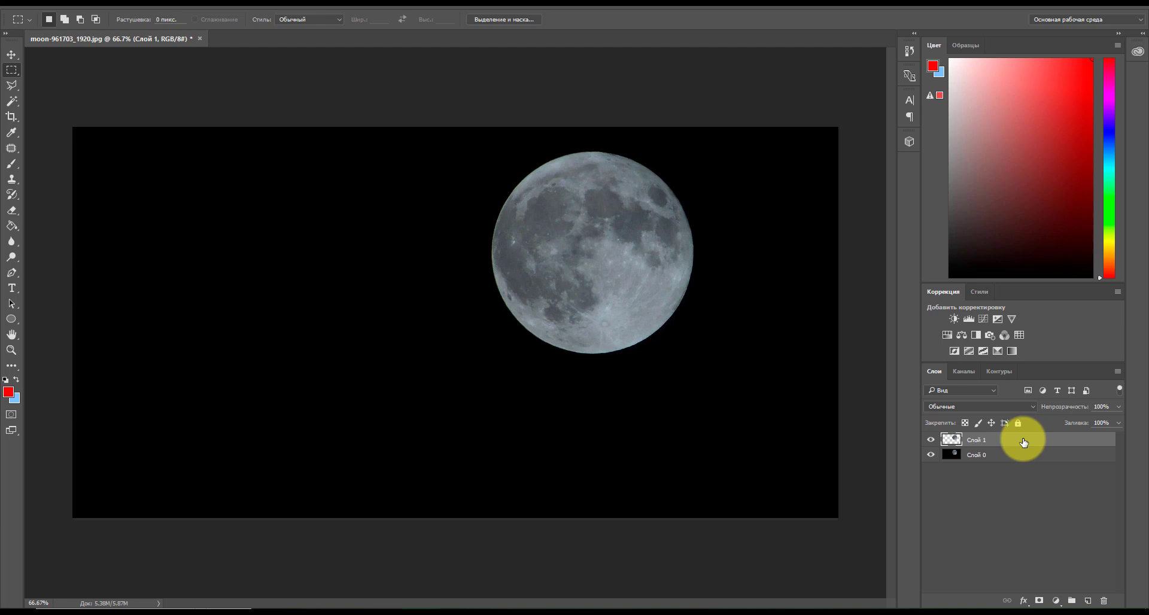
# - Put the moon copy layer in a group and set the layer's blend mode to Screen (Экран)
pyautogui.hotkey('ctrl', 'g')
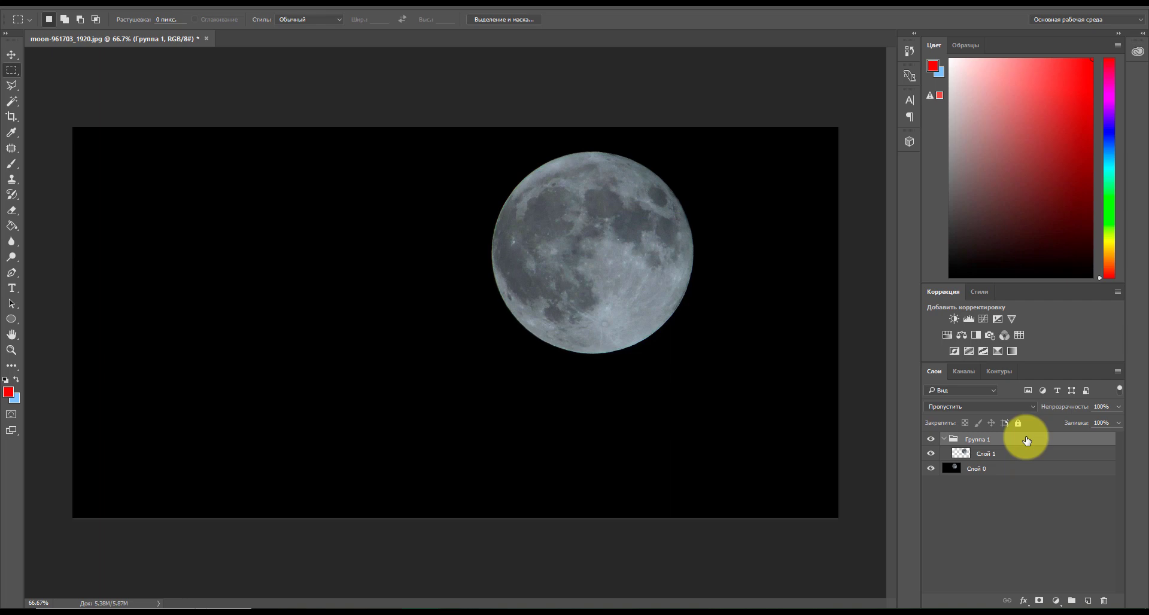
pyautogui.click(995, 454)
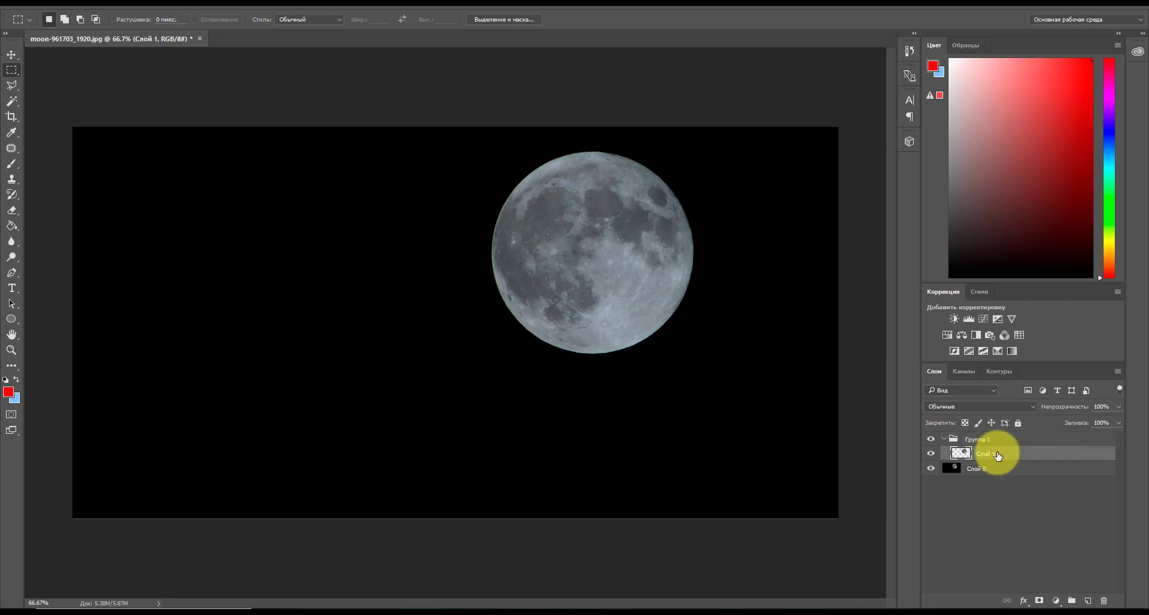
pyautogui.click(981, 405)
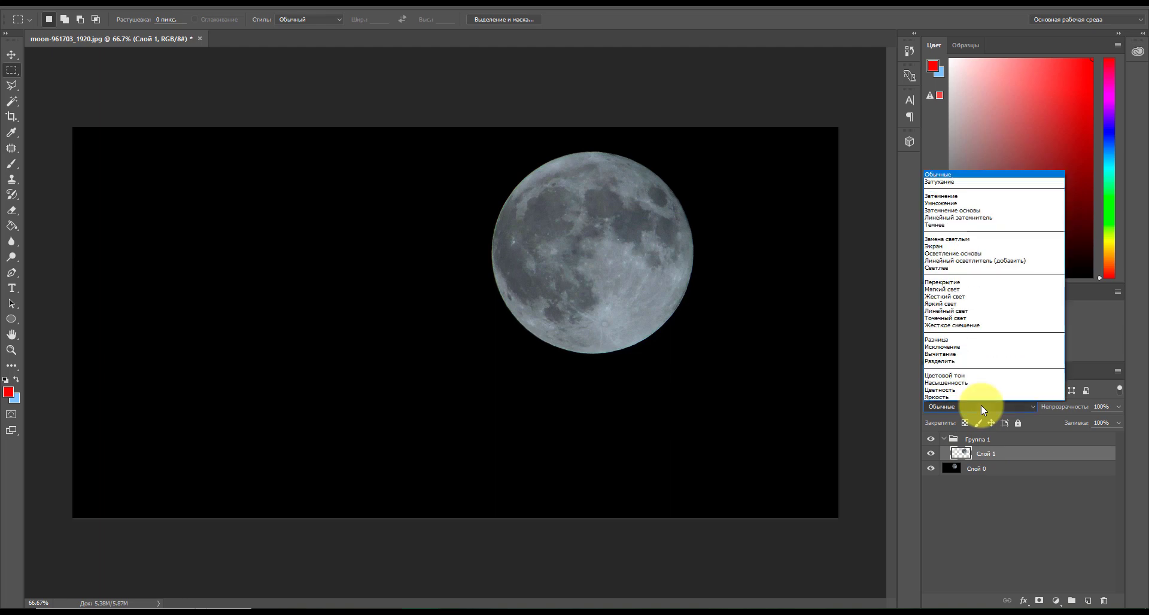
pyautogui.click(945, 245)
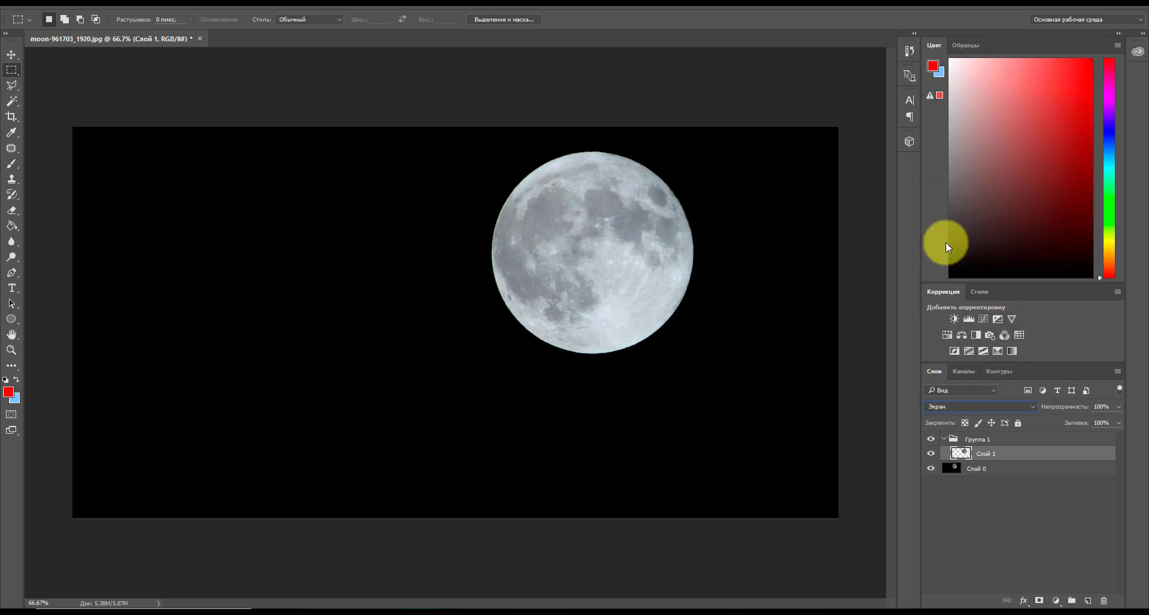
# - Convert the moon copy layer to a smart object and apply a Gaussian Blur with a radius of 50 pixels
pyautogui.rightClick(1012, 454)
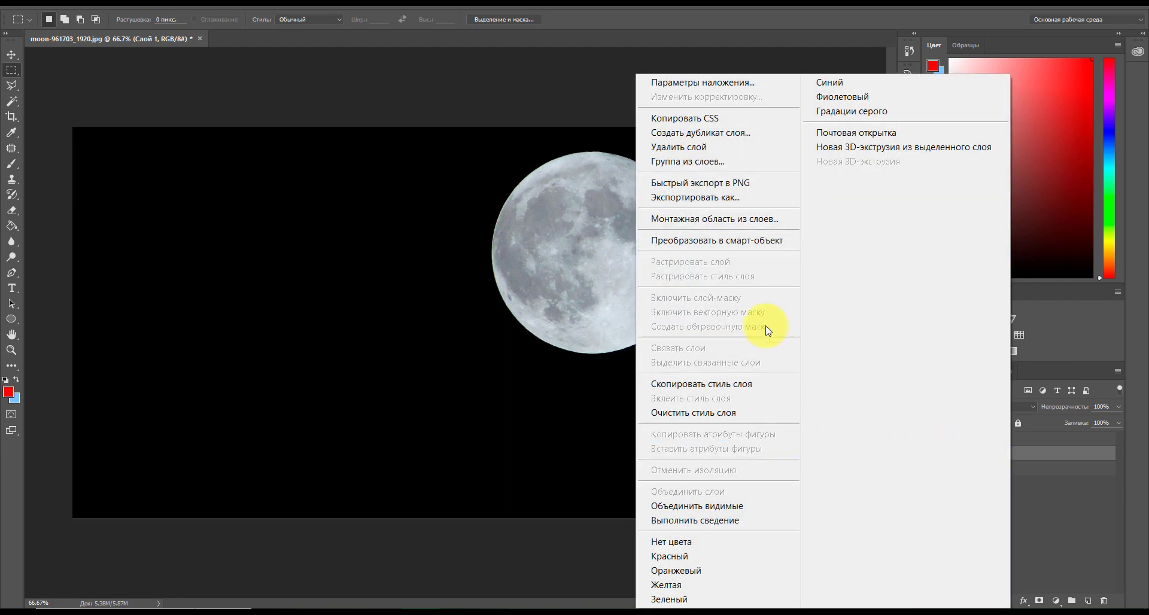
pyautogui.click(749, 242)
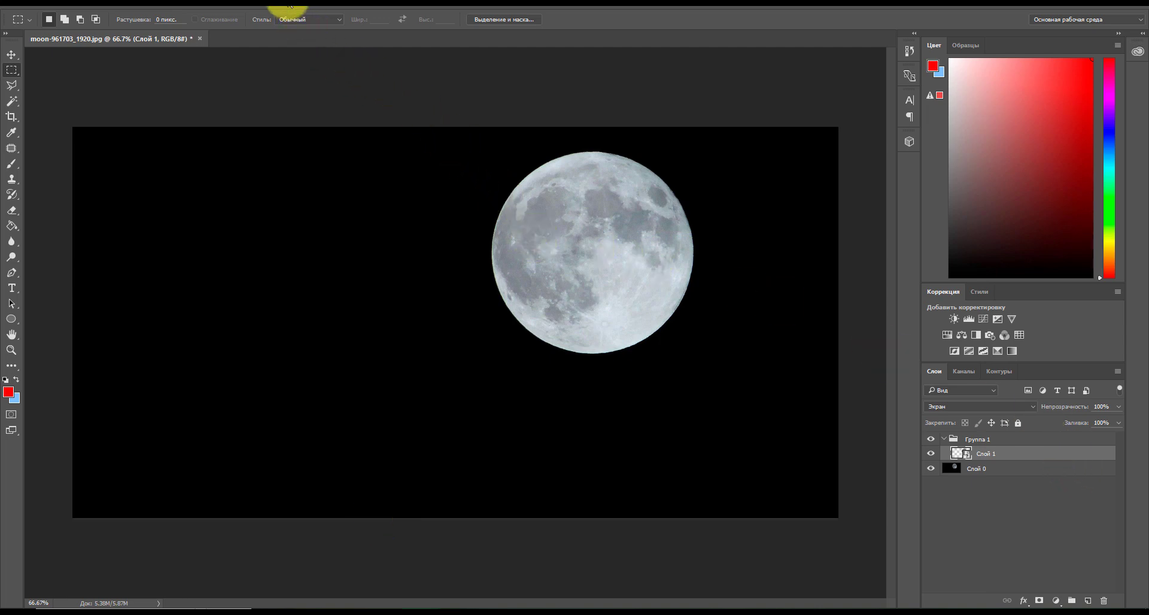
pyautogui.click(265, 5)
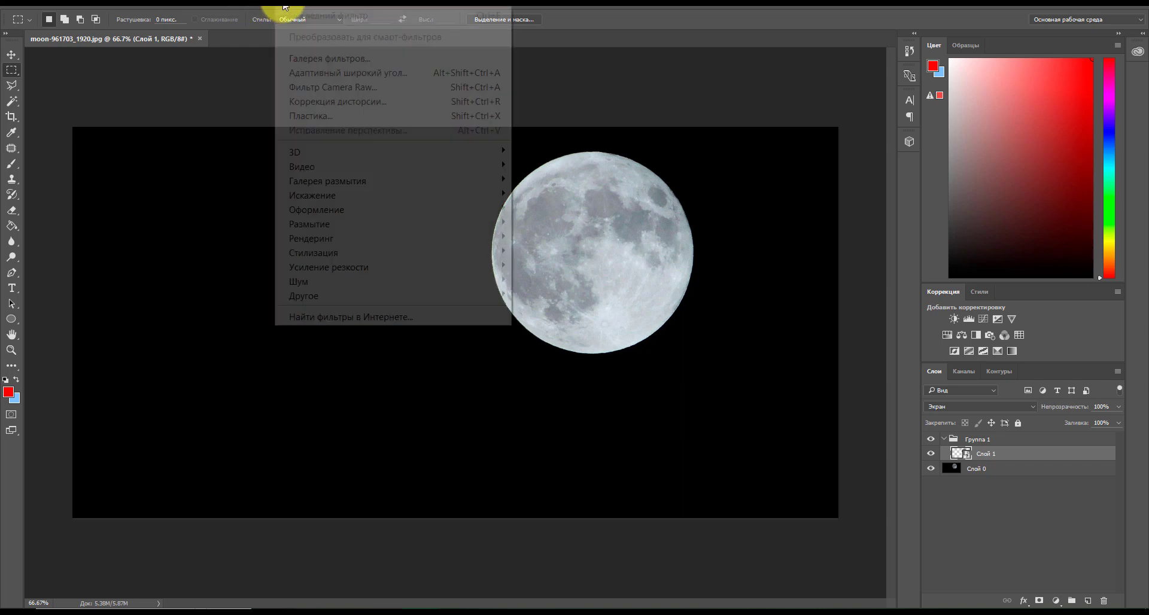
pyautogui.moveTo(382, 229)
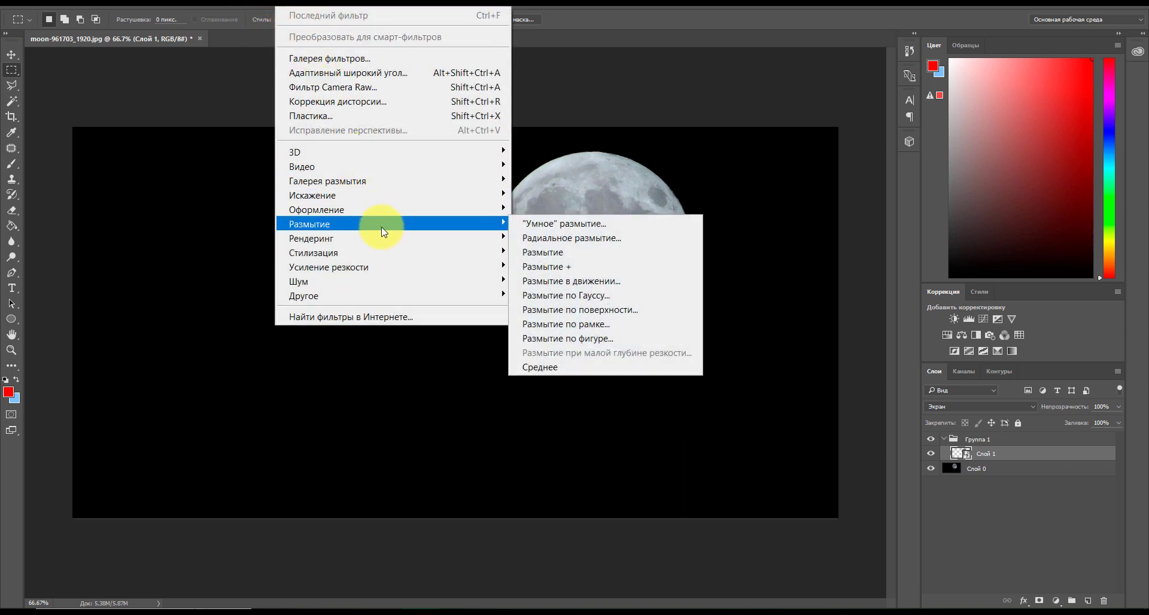
pyautogui.click(566, 296)
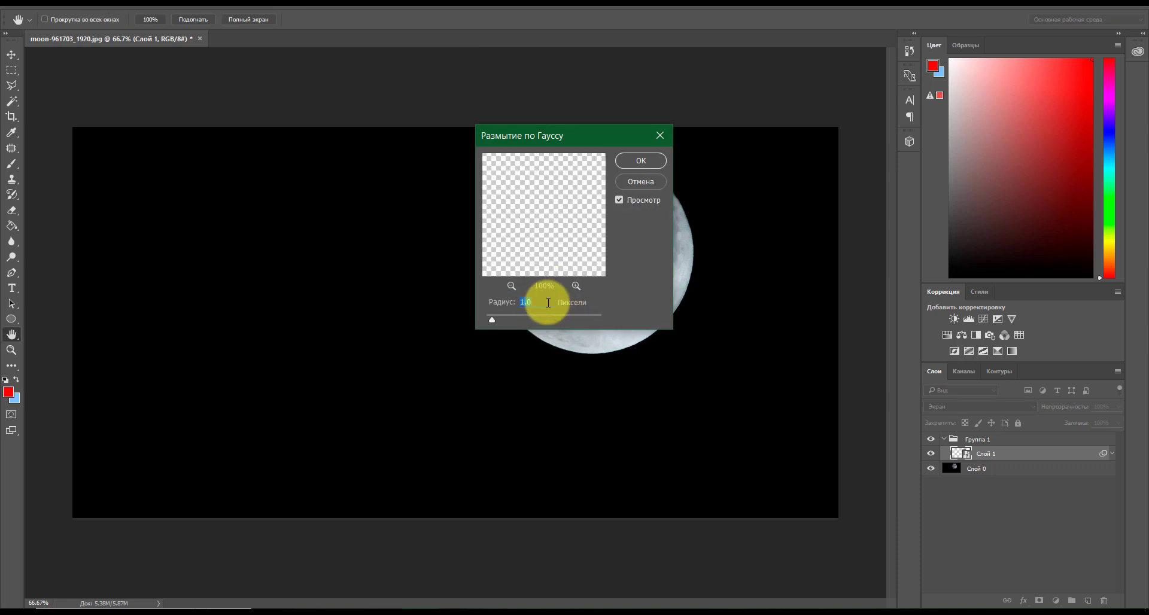
pyautogui.write('50')
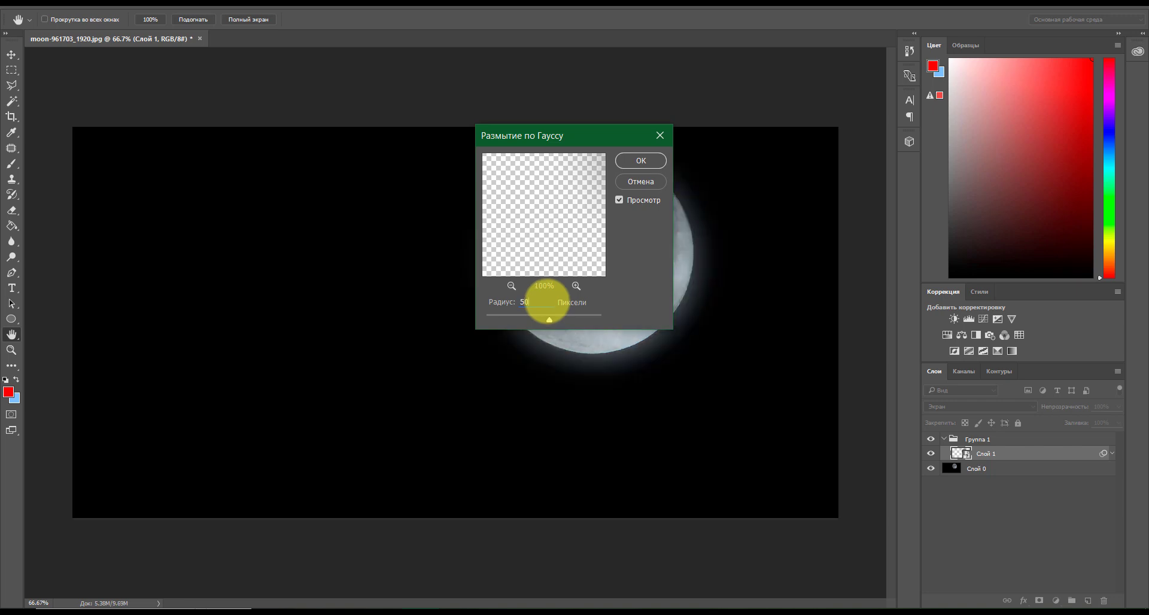
pyautogui.click(639, 160)
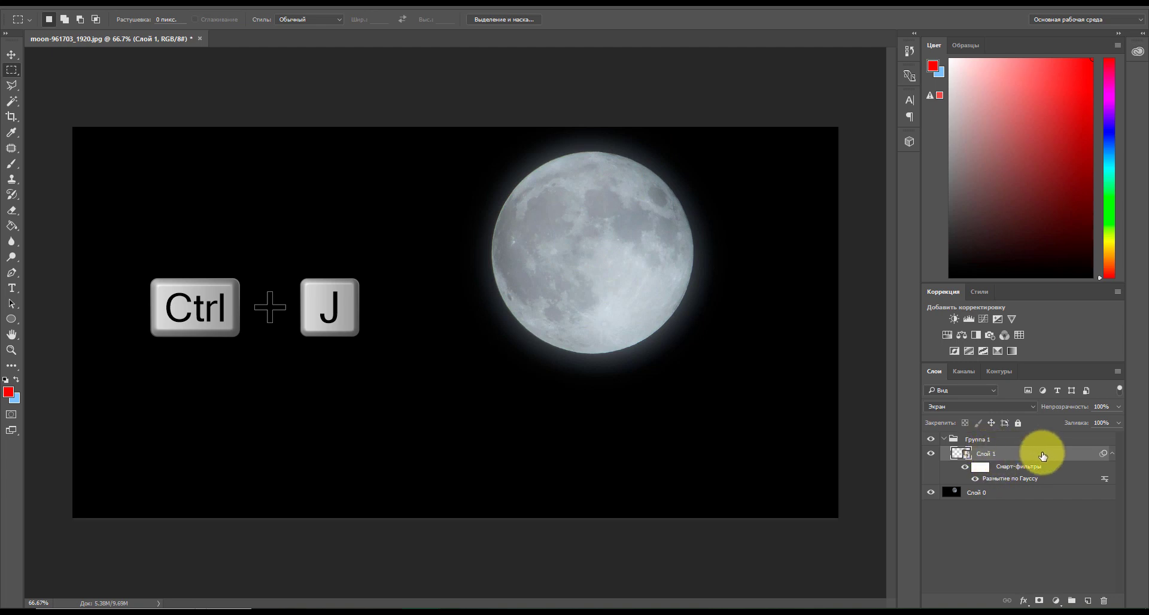
# - Duplicate the blurred moon layer inside the group and set the copy's Gaussian Blur radius to 150 pixels
pyautogui.hotkey('ctrl', 'g')
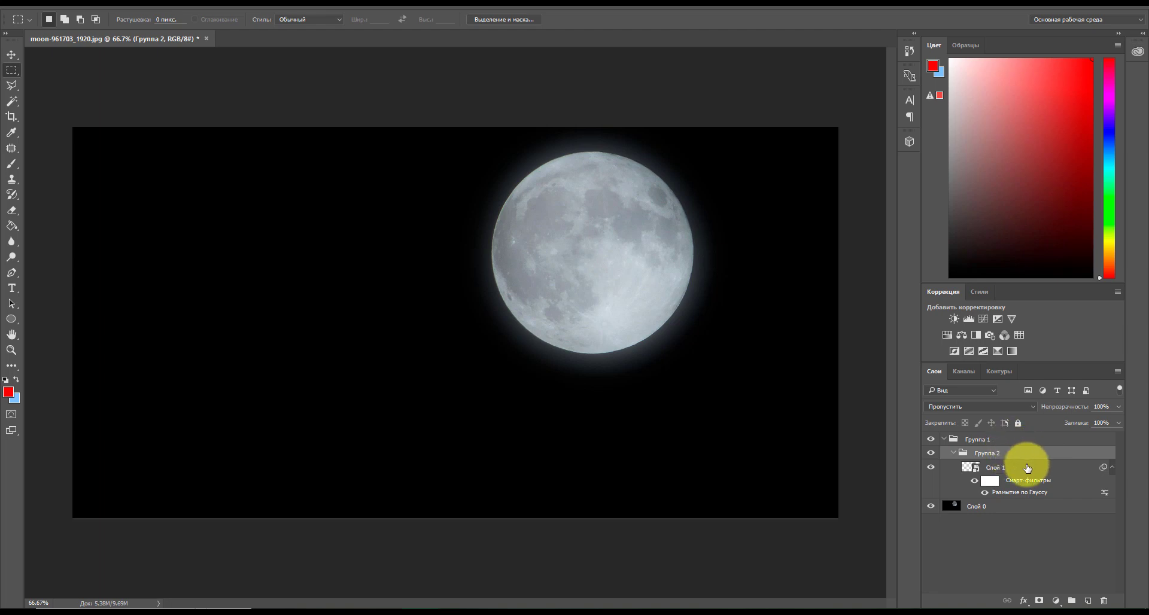
pyautogui.hotkey('ctrl', 'z')
pyautogui.moveTo(1036, 455); pyautogui.dragTo(1085, 602)
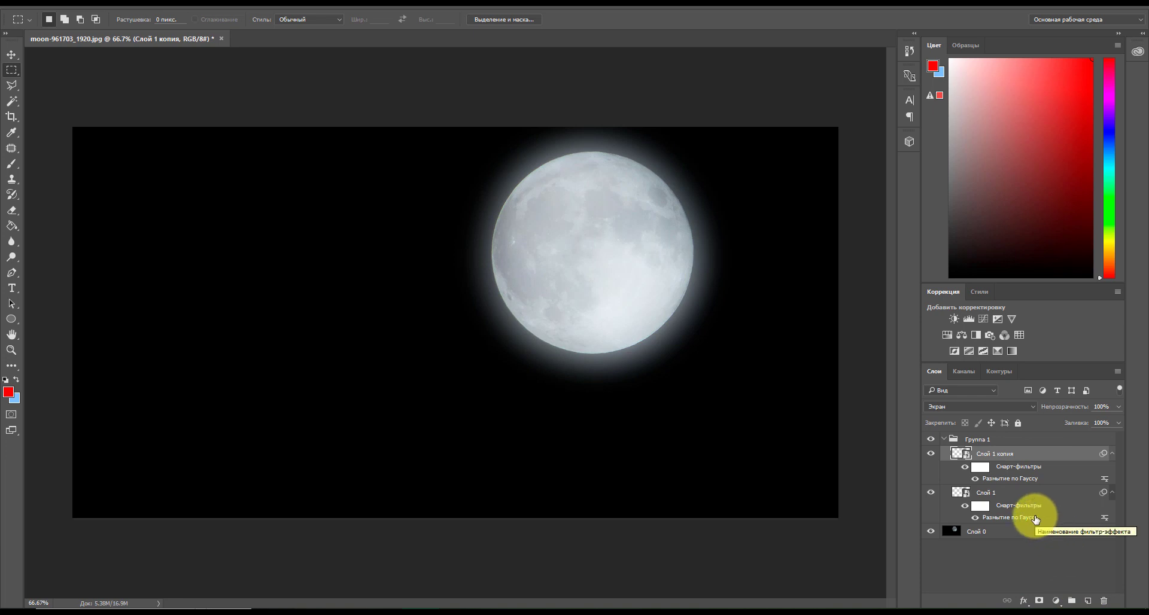
pyautogui.doubleClick(1027, 478)
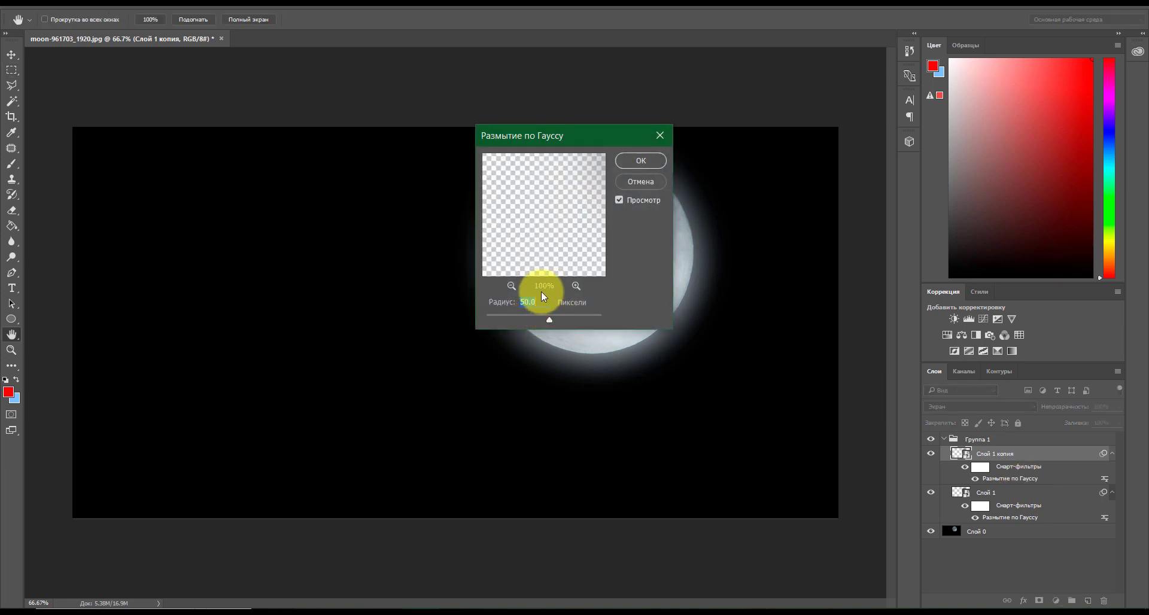
pyautogui.write('150')
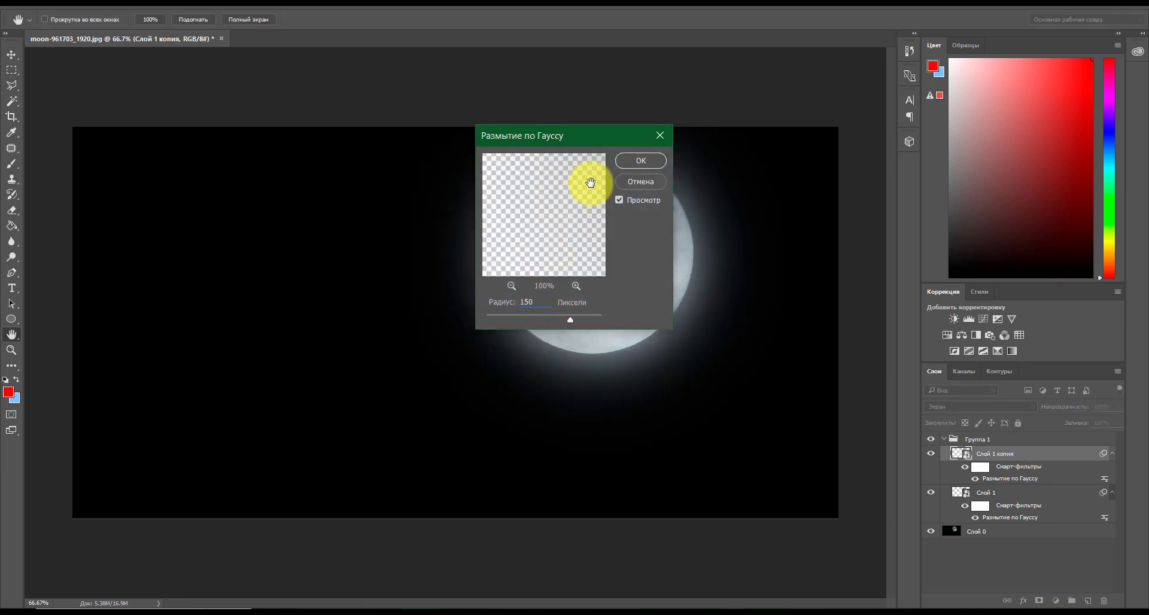
pyautogui.click(649, 158)
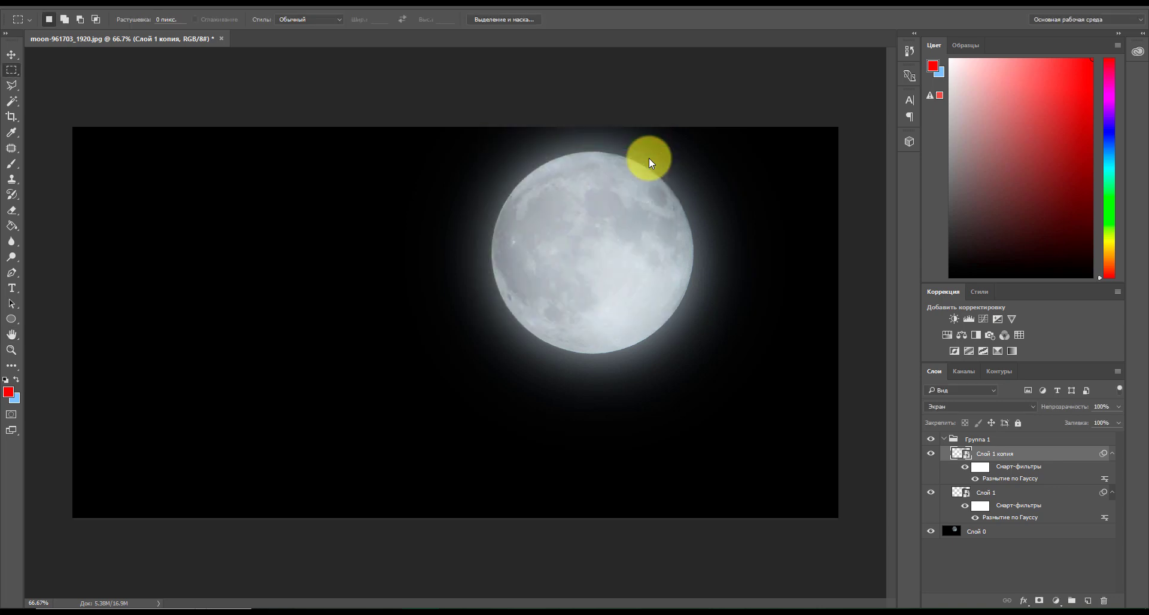
# - Duplicate the topmost blurred moon layer and set the new copy's Gaussian Blur radius to 300 pixels
pyautogui.moveTo(1041, 455); pyautogui.dragTo(1087, 600)
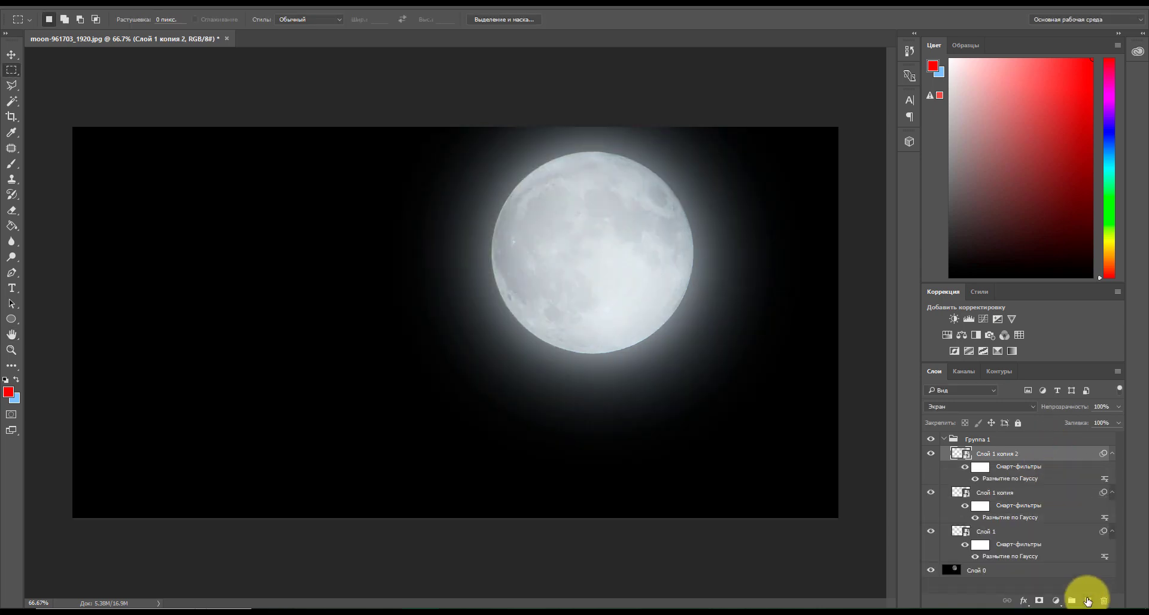
pyautogui.doubleClick(1036, 483)
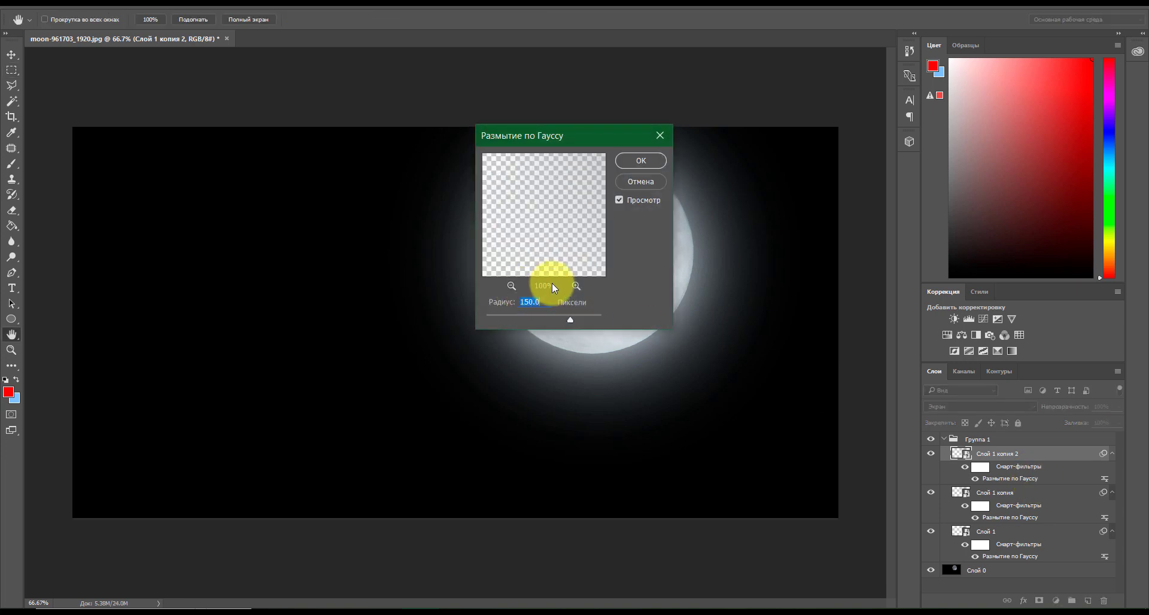
pyautogui.write('300')
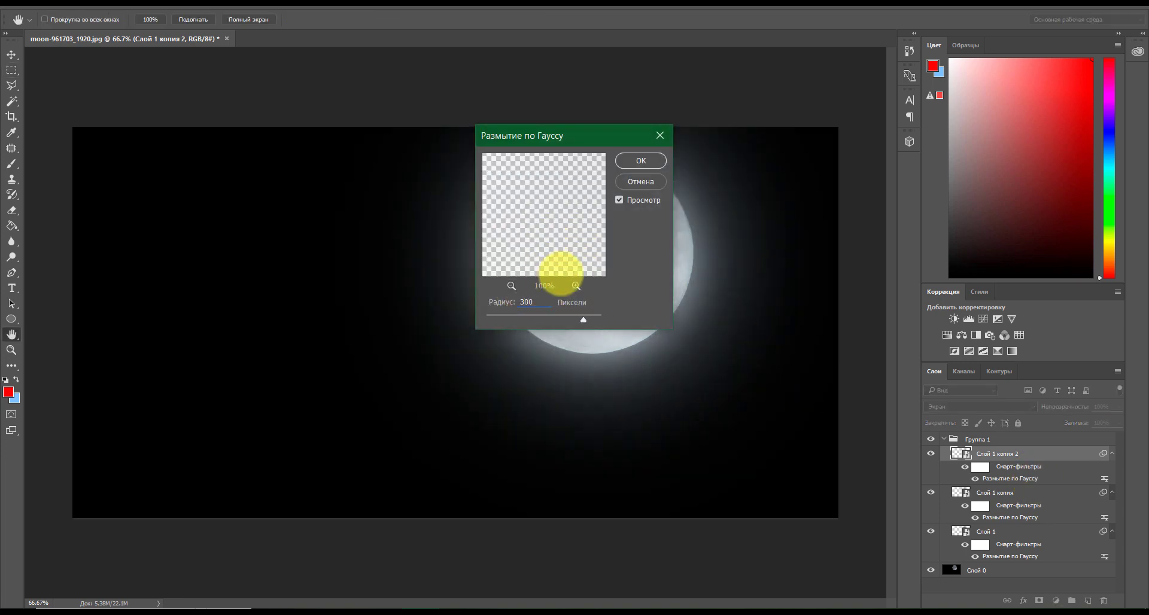
pyautogui.click(627, 160)
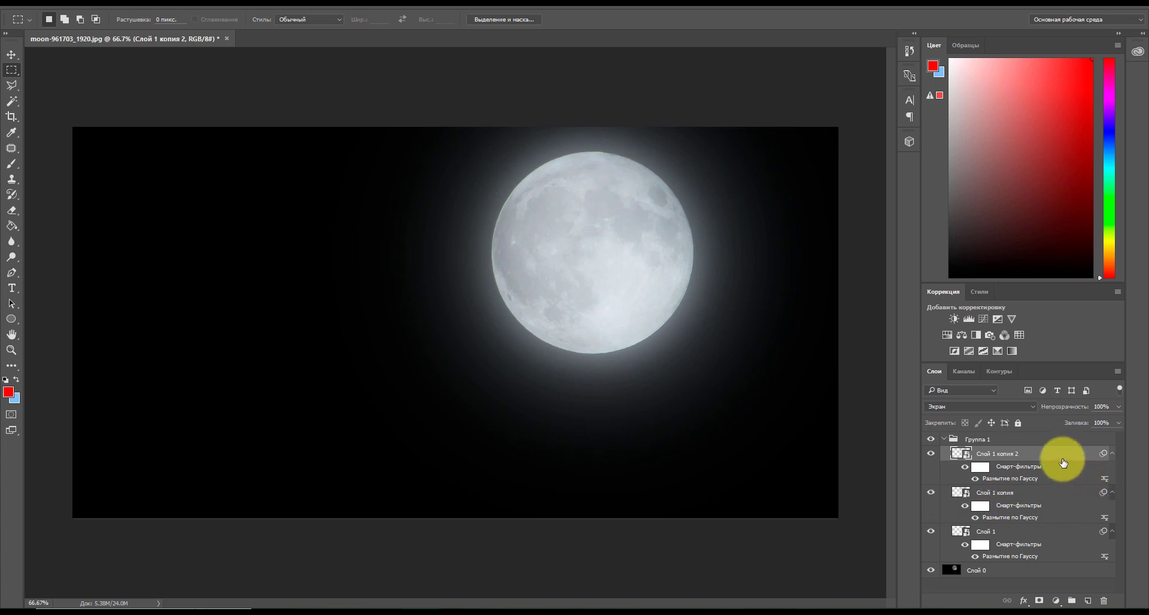
# - Duplicate the 300-pixel blur layer and set the new copy's Gaussian Blur radius to 500 pixels
pyautogui.moveTo(1063, 463); pyautogui.dragTo(1088, 600)
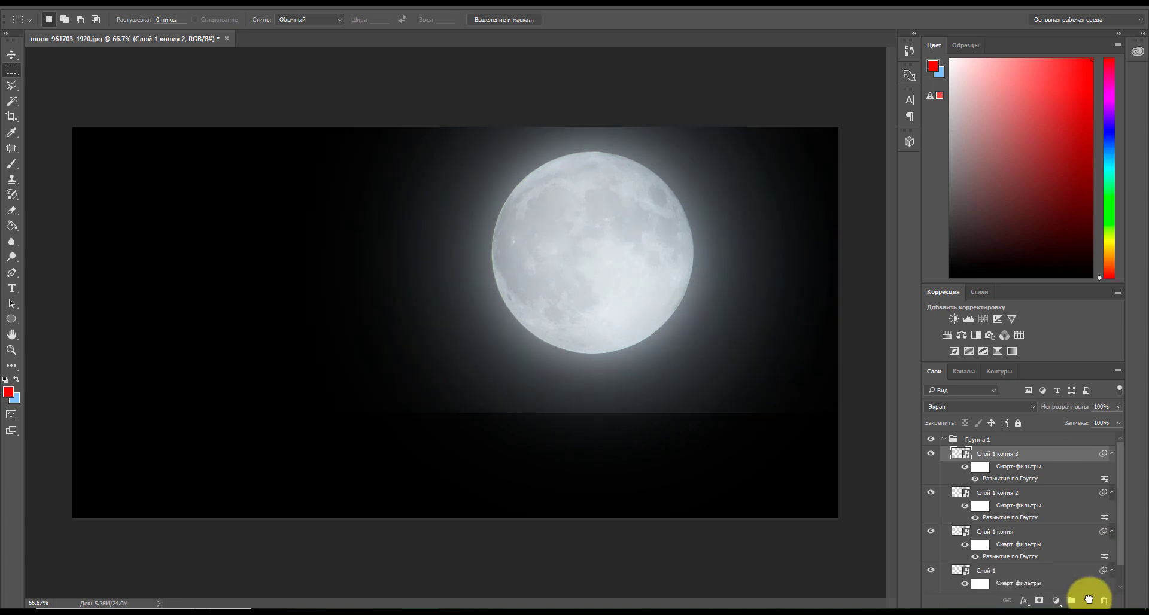
pyautogui.doubleClick(1037, 480)
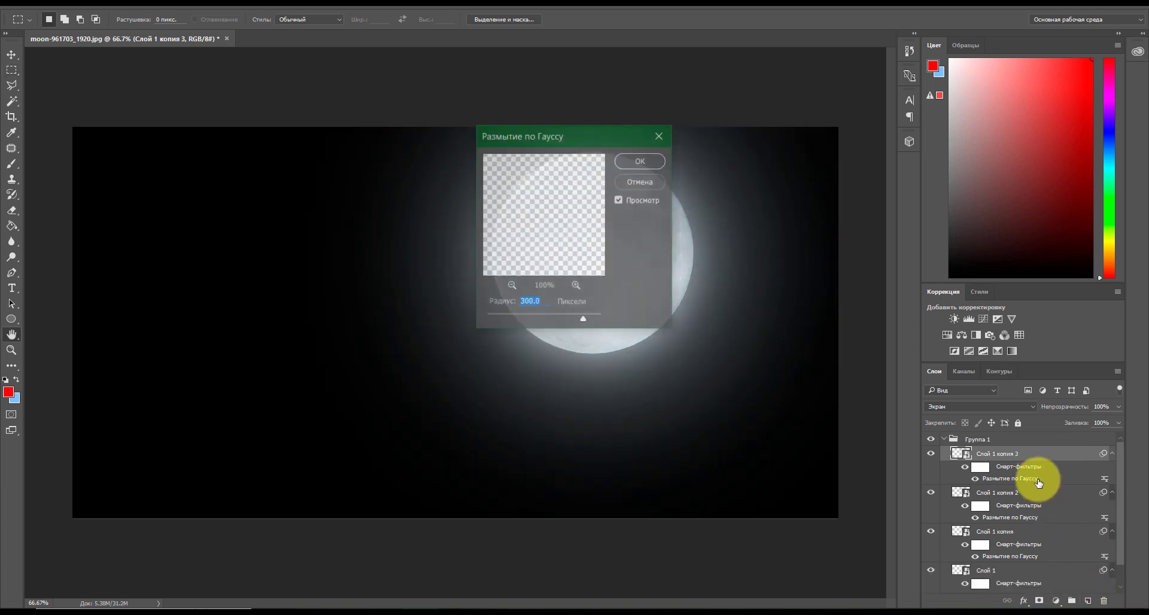
pyautogui.write('500')
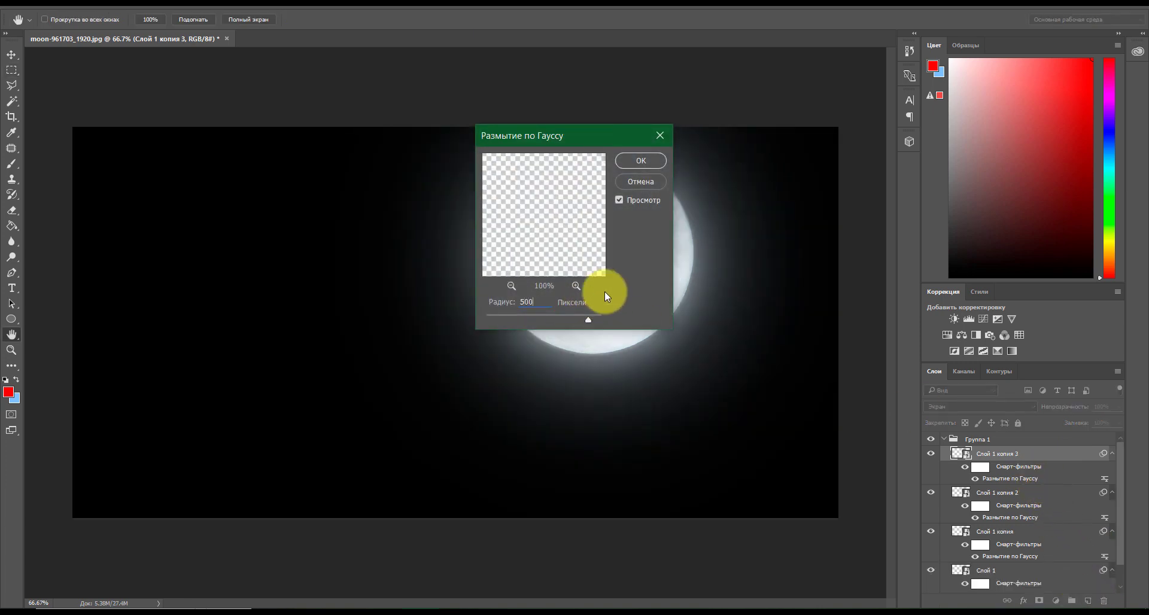
pyautogui.click(635, 156)
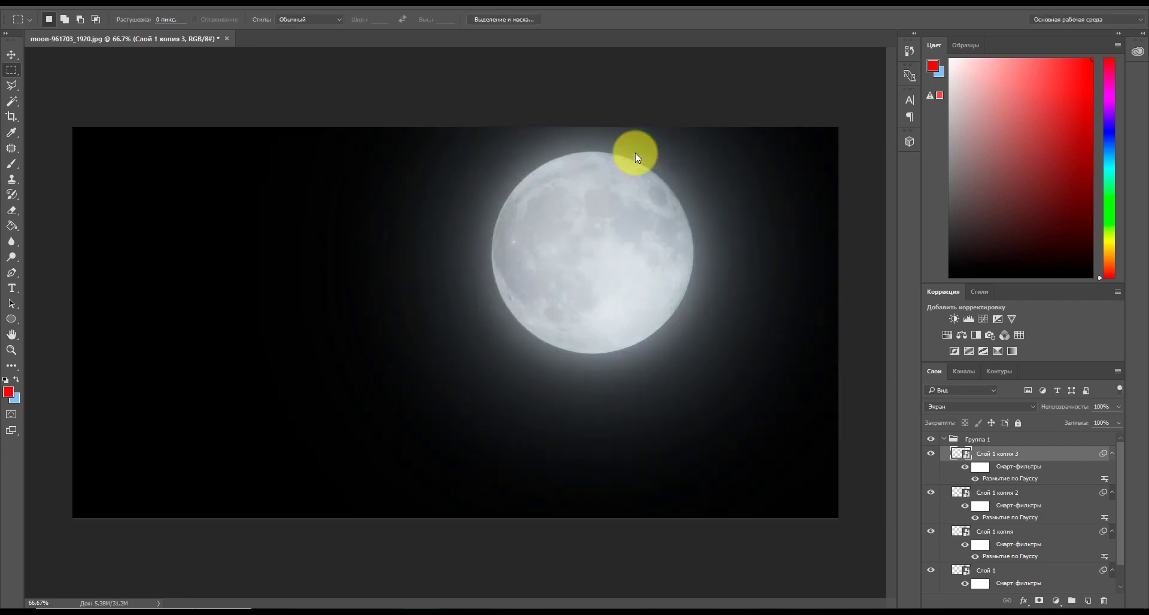
# - Compare the moon with and without the glow by hiding and showing the group Группа 1
pyautogui.click(932, 440)
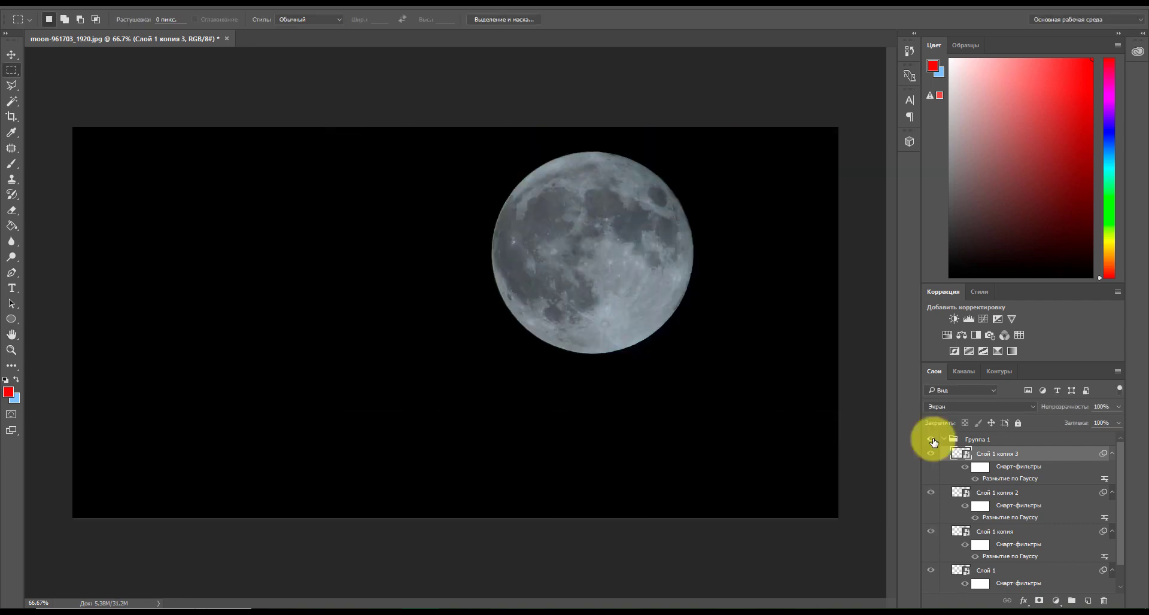
pyautogui.click(932, 440)
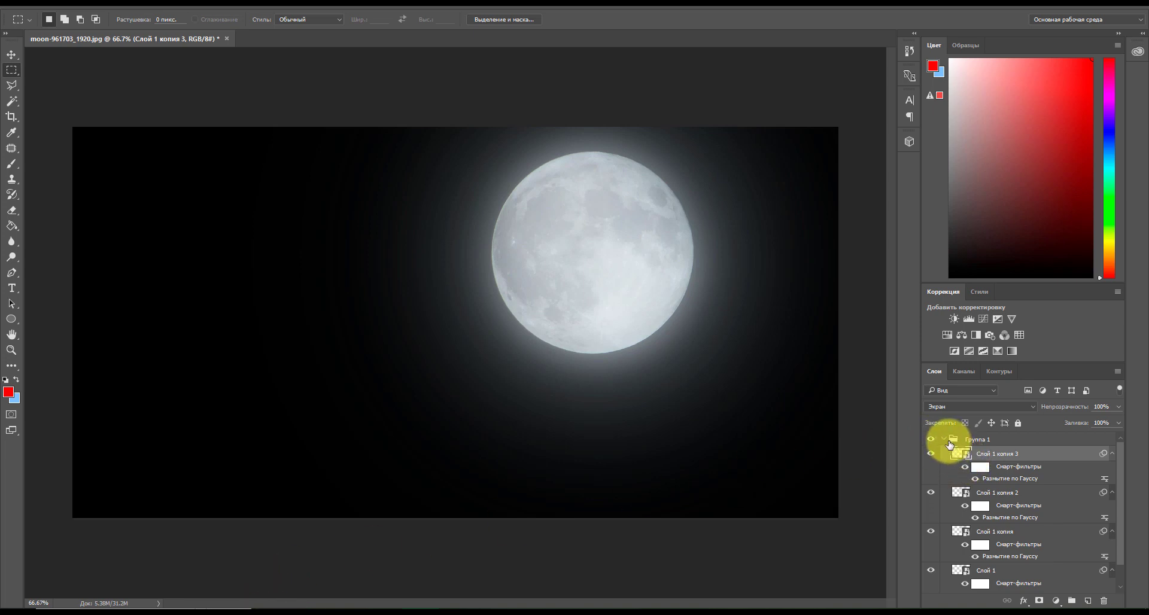
# - Collapse the group Группа 1 and add a Hue/Saturation (Цветовой тон/Насыщенность) adjustment layer above it
pyautogui.click(949, 440)
pyautogui.click(945, 439)
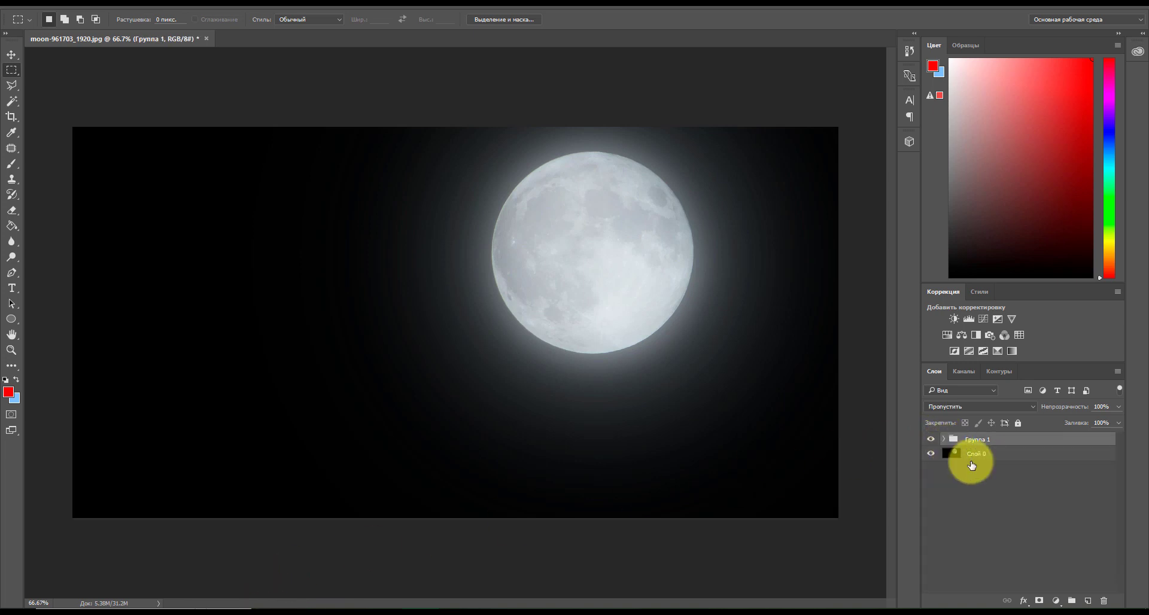
pyautogui.click(1056, 601)
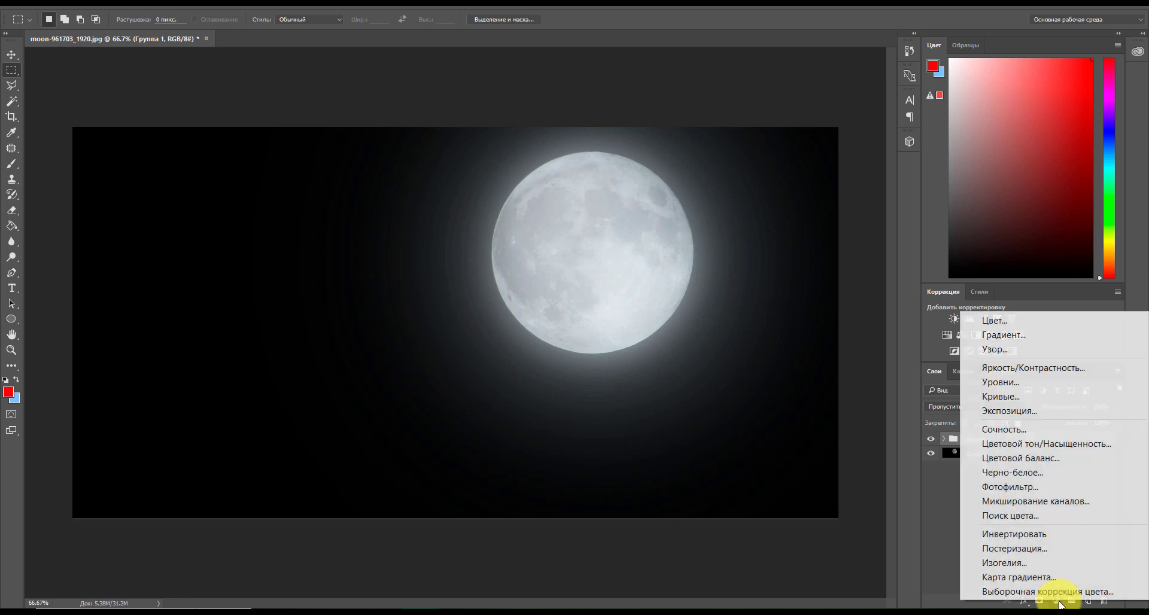
pyautogui.click(1047, 448)
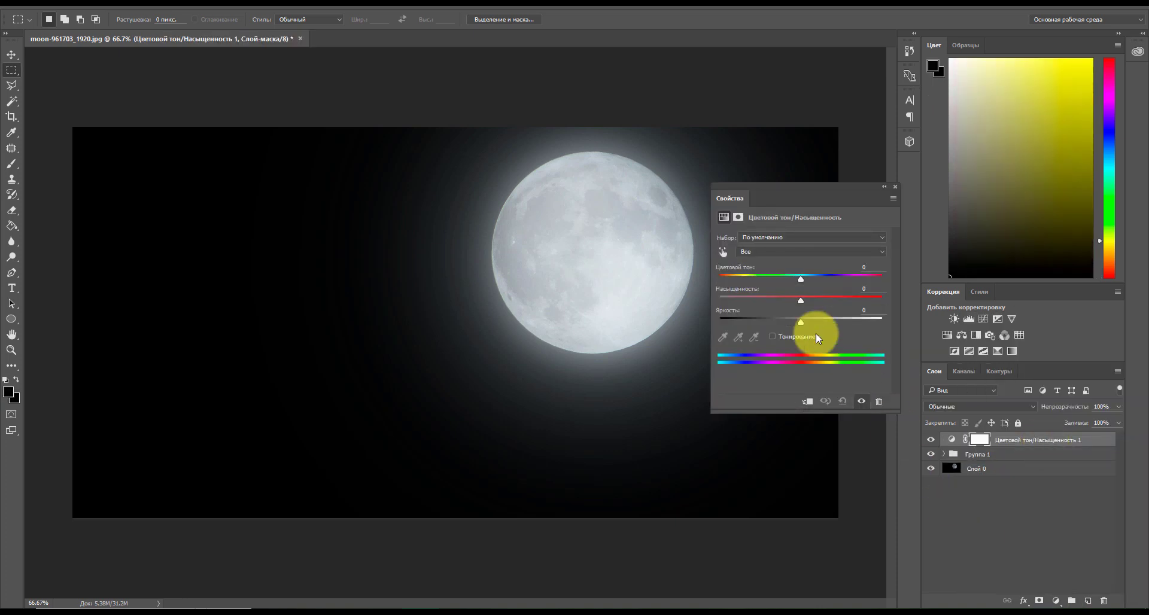
# - Enable Colorize (Тонирование) on the Hue/Saturation adjustment and clip it to the group Группа 1
pyautogui.click(772, 337)
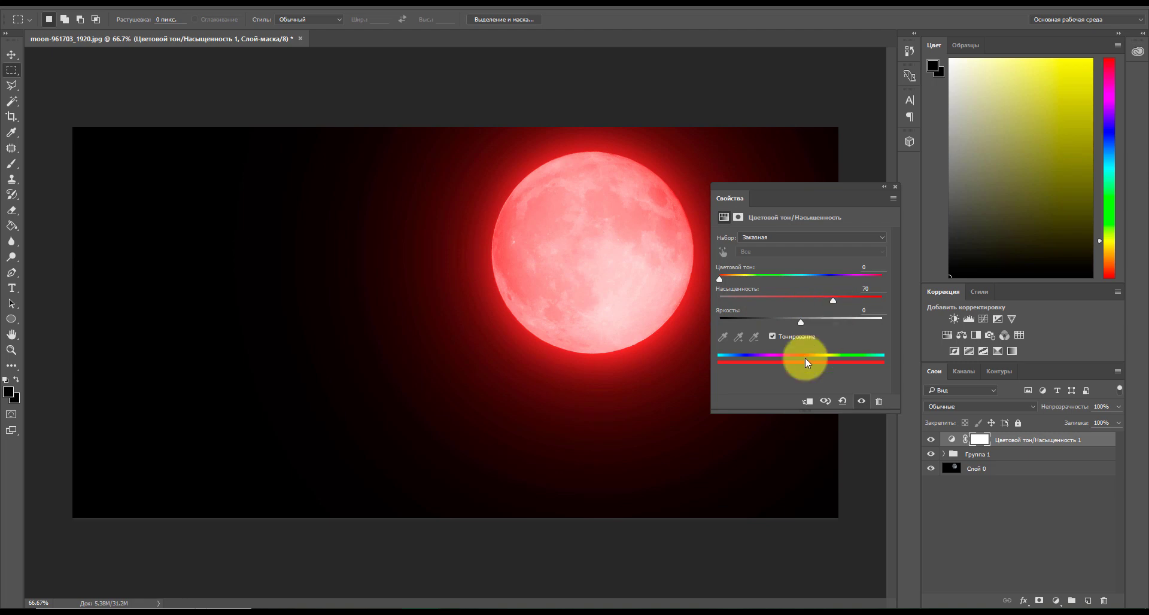
pyautogui.click(806, 402)
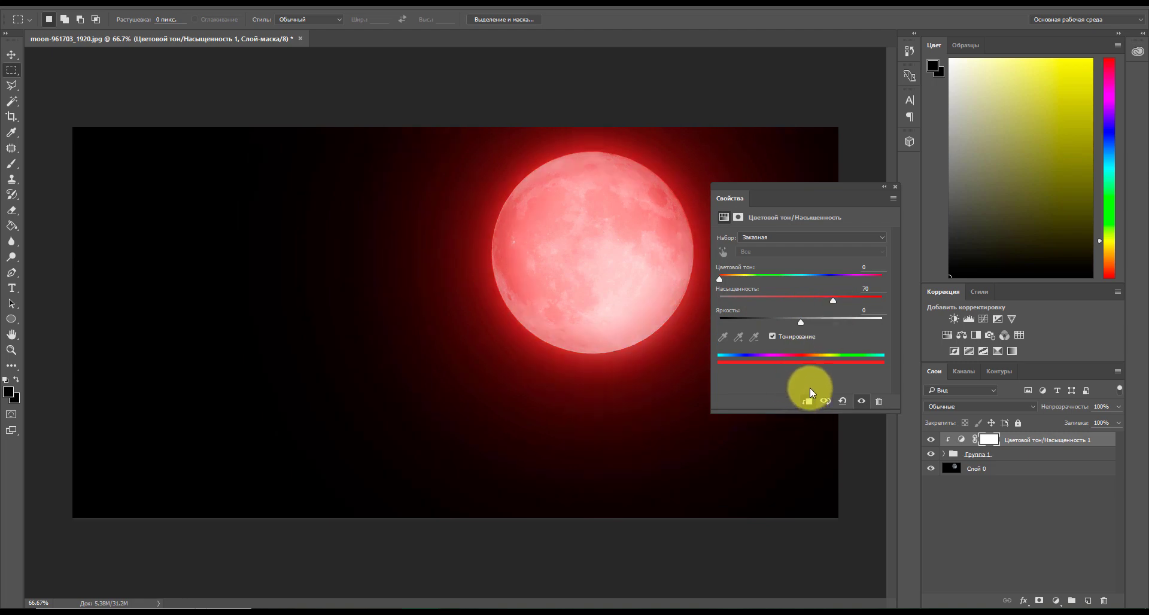
# - Try green, blue and cyan tints on the glow using hues 160, 240 and 191 with saturation 77 and lightness -10
pyautogui.moveTo(802, 321); pyautogui.dragTo(829, 322)
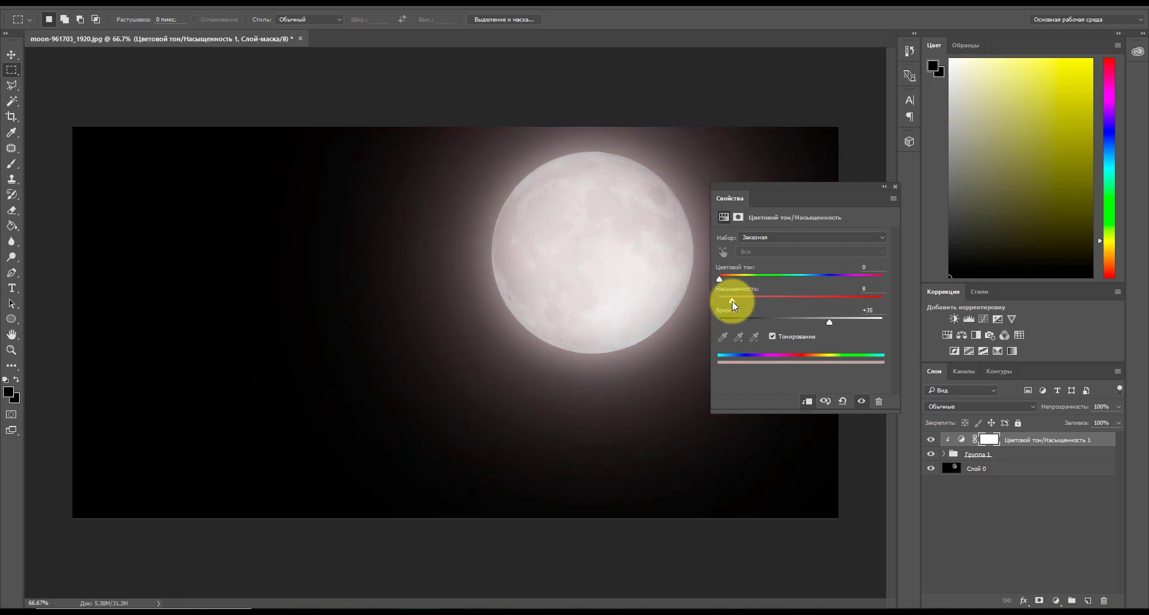
pyautogui.moveTo(756, 304); pyautogui.dragTo(734, 303)
pyautogui.moveTo(720, 278); pyautogui.dragTo(793, 324)
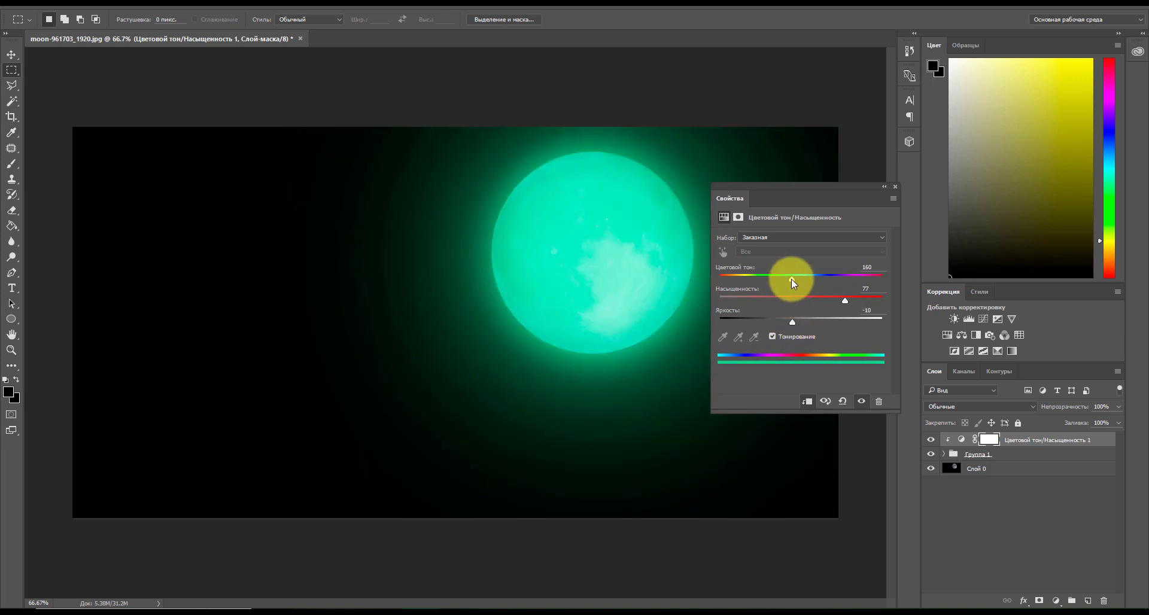
pyautogui.moveTo(791, 279); pyautogui.dragTo(828, 280)
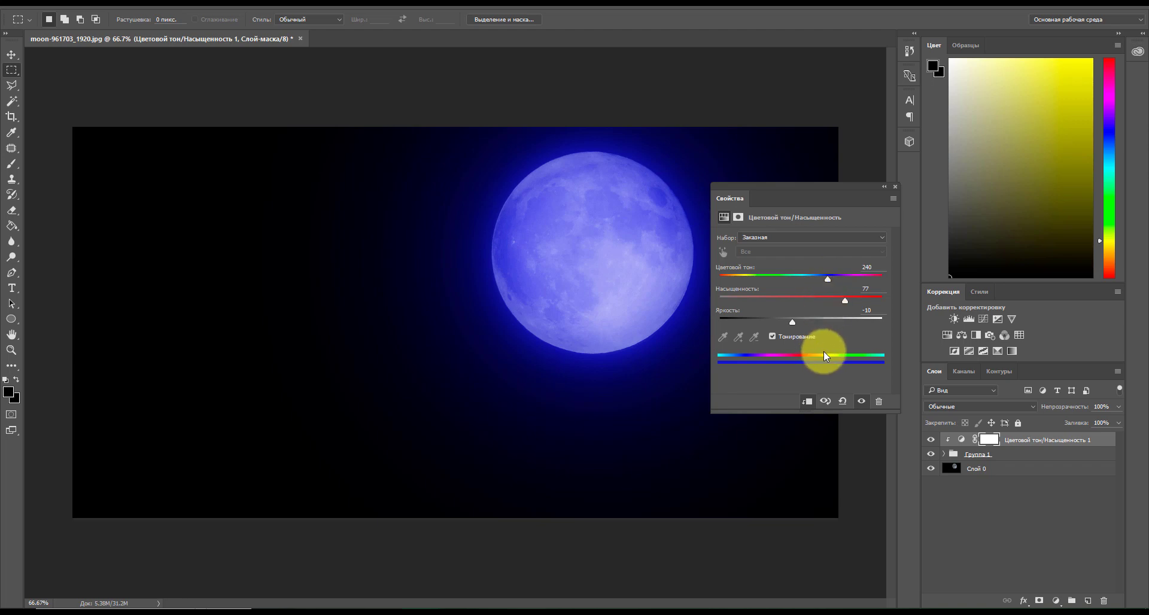
pyautogui.moveTo(819, 274); pyautogui.dragTo(805, 279)
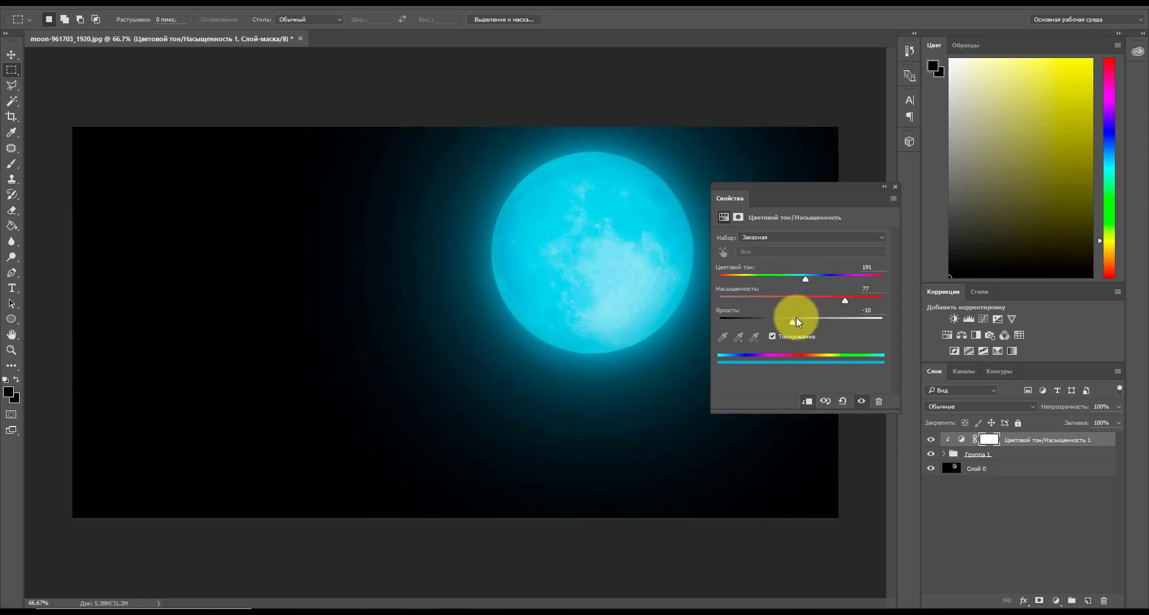
# - Tint the moon glow red with hue 0, saturation 55 and lightness -12, and close the adjustment's properties
pyautogui.moveTo(796, 319)
pyautogui.mouseDown()
pyautogui.moveTo(821, 323)
pyautogui.moveTo(791, 320)
pyautogui.moveTo(806, 300)
pyautogui.mouseUp()
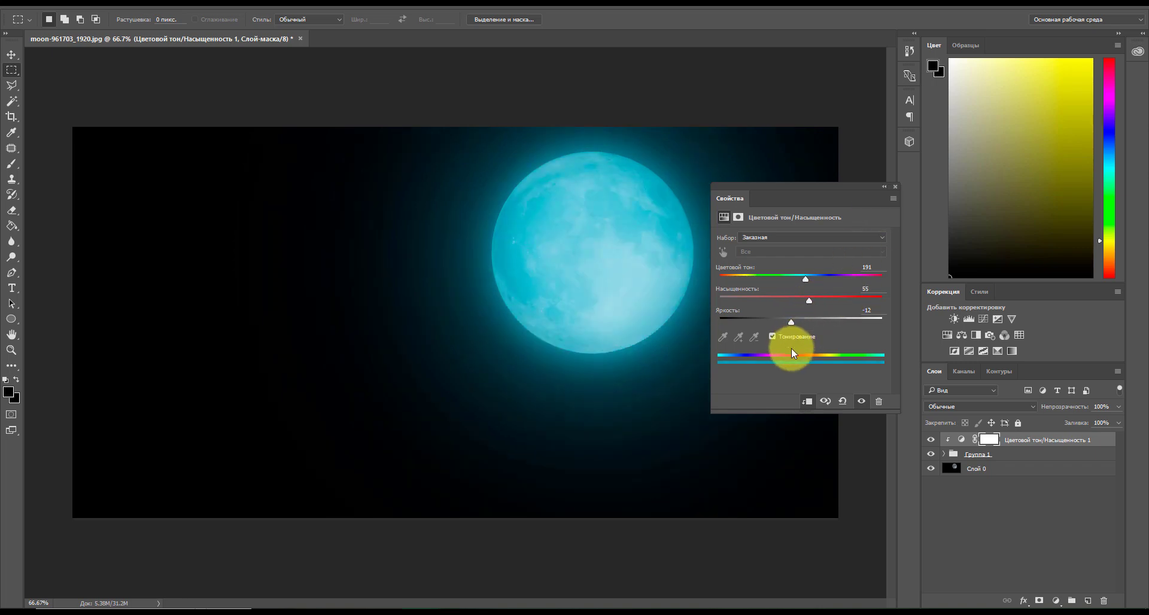
pyautogui.moveTo(806, 278); pyautogui.dragTo(709, 277)
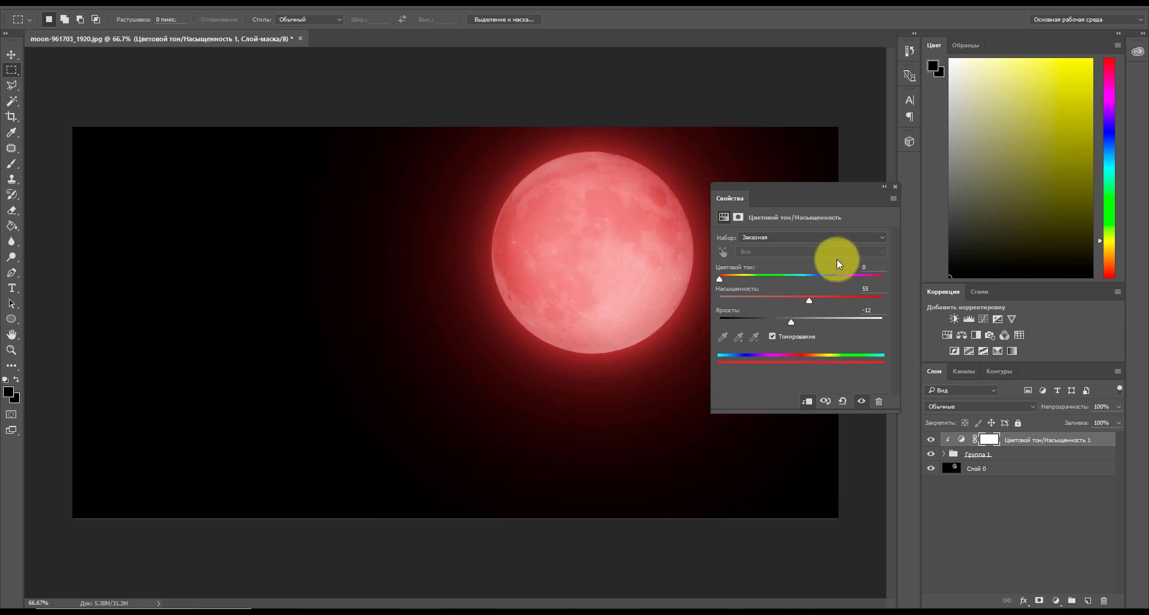
pyautogui.click(897, 186)
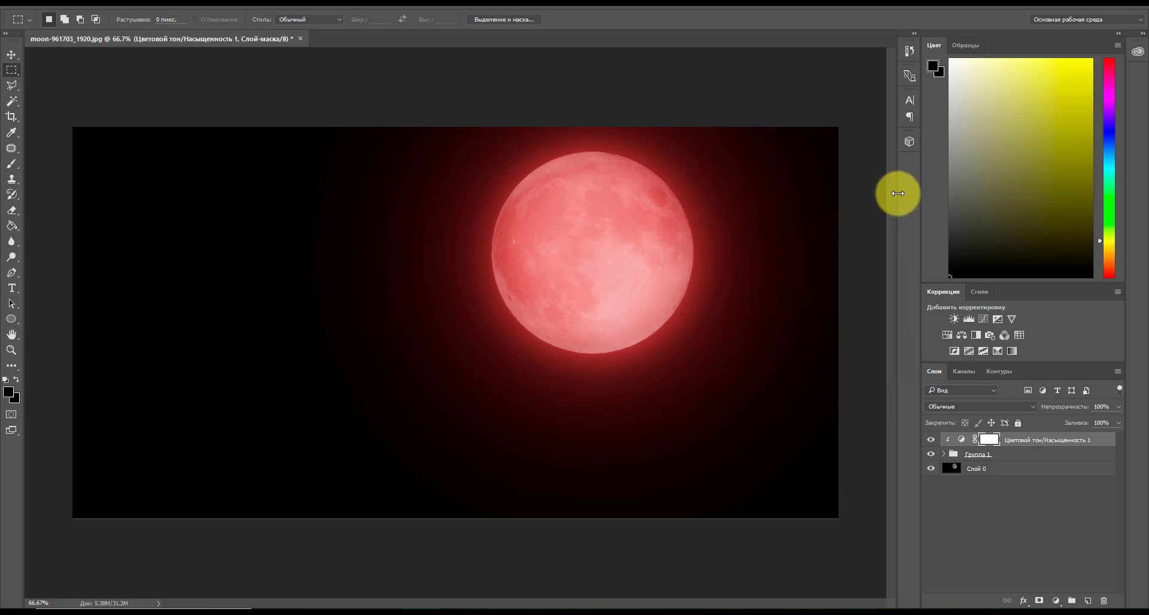